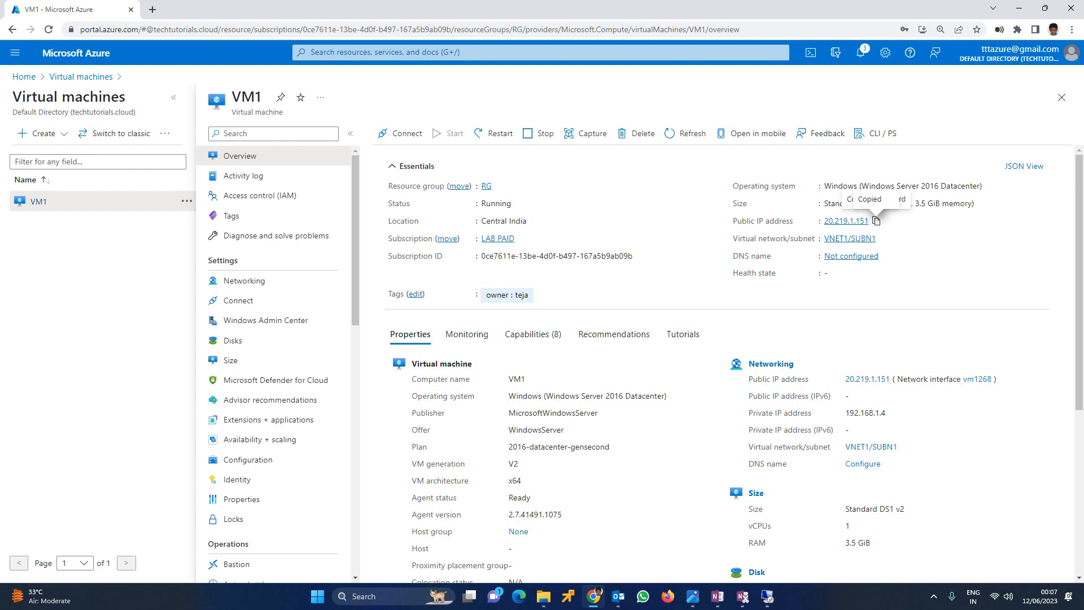
Open the Disks settings of virtual machine VM1 and review the OS disk's storage type, size and max IOPS.
click(81, 76)
click(54, 231)
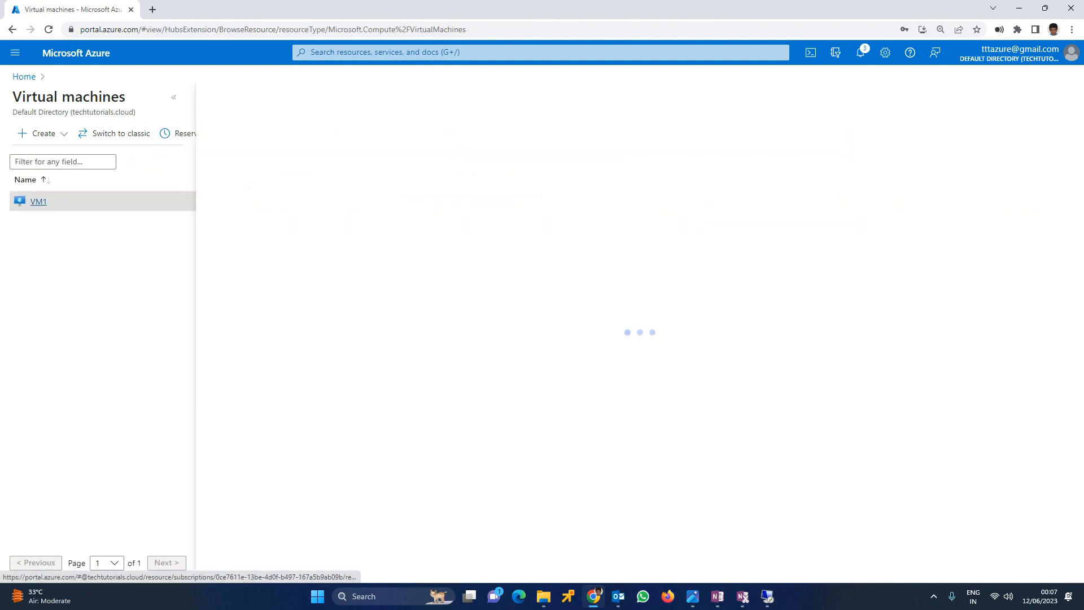
click(231, 340)
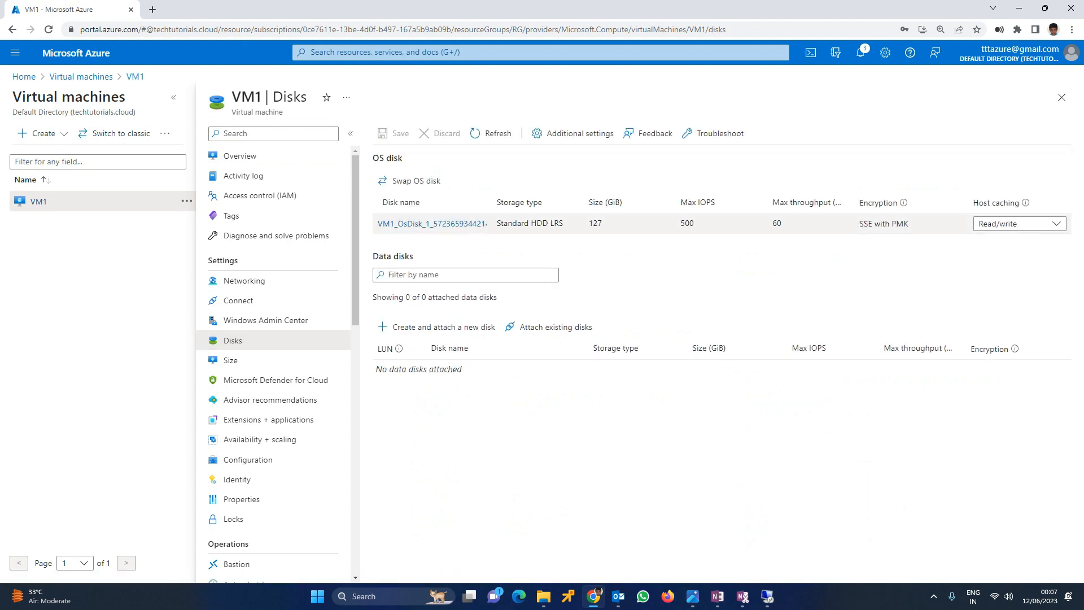
drag(563, 223, 378, 223)
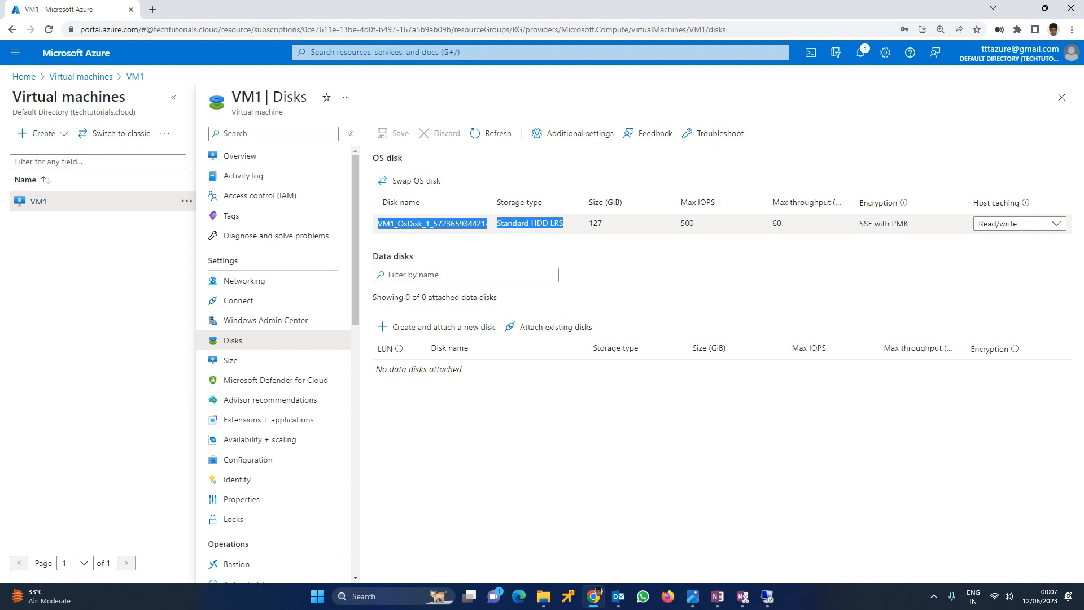
drag(554, 223, 695, 223)
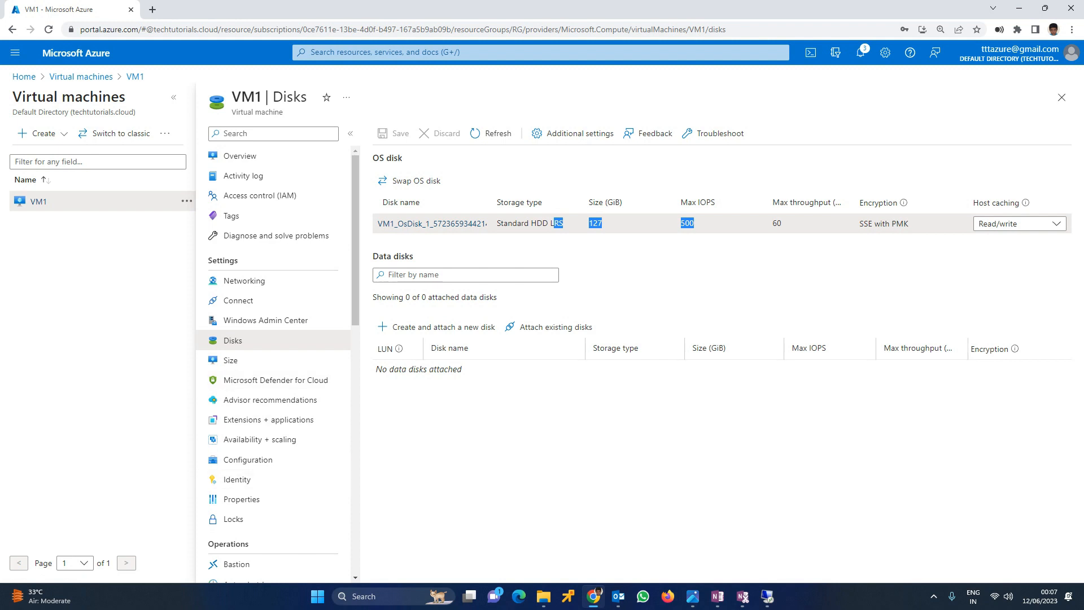
Add a new data disk to VM1 with LUN 1 and the name DATA1.
click(436, 327)
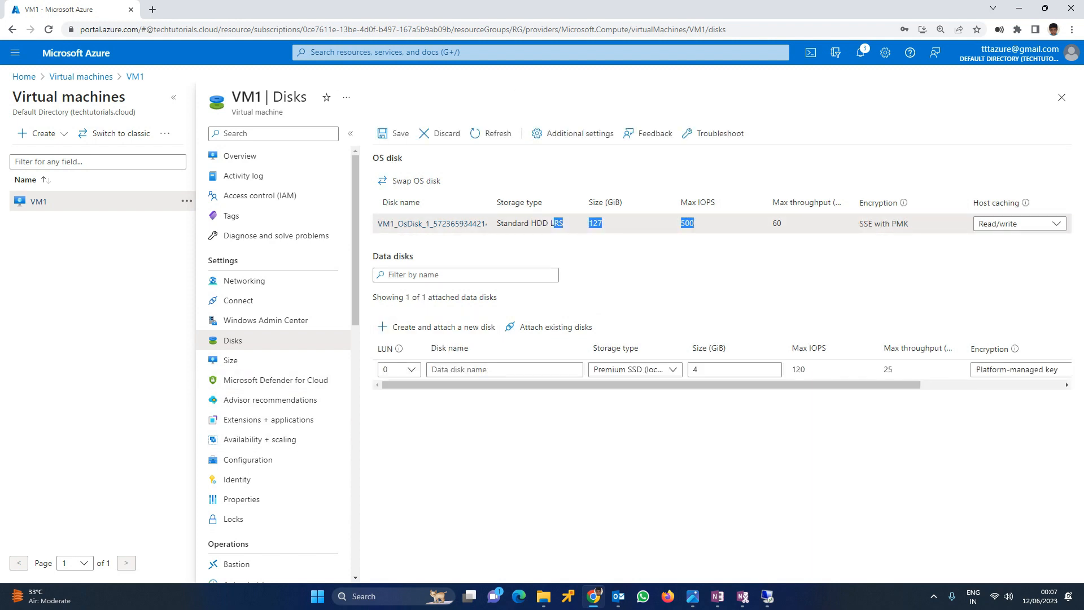
click(399, 369)
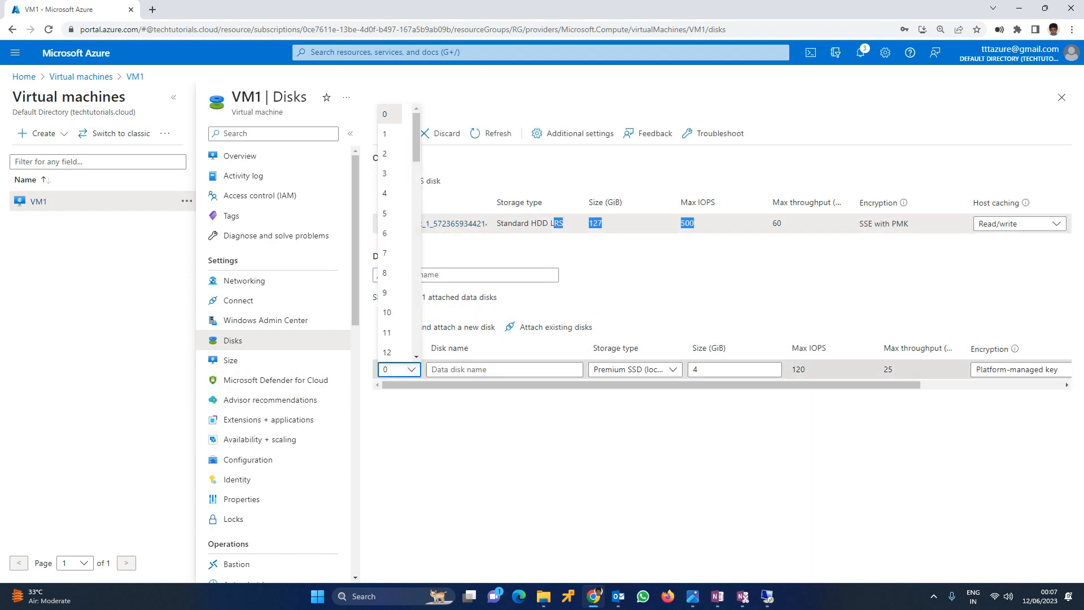
click(390, 134)
click(464, 369)
text(DATA)
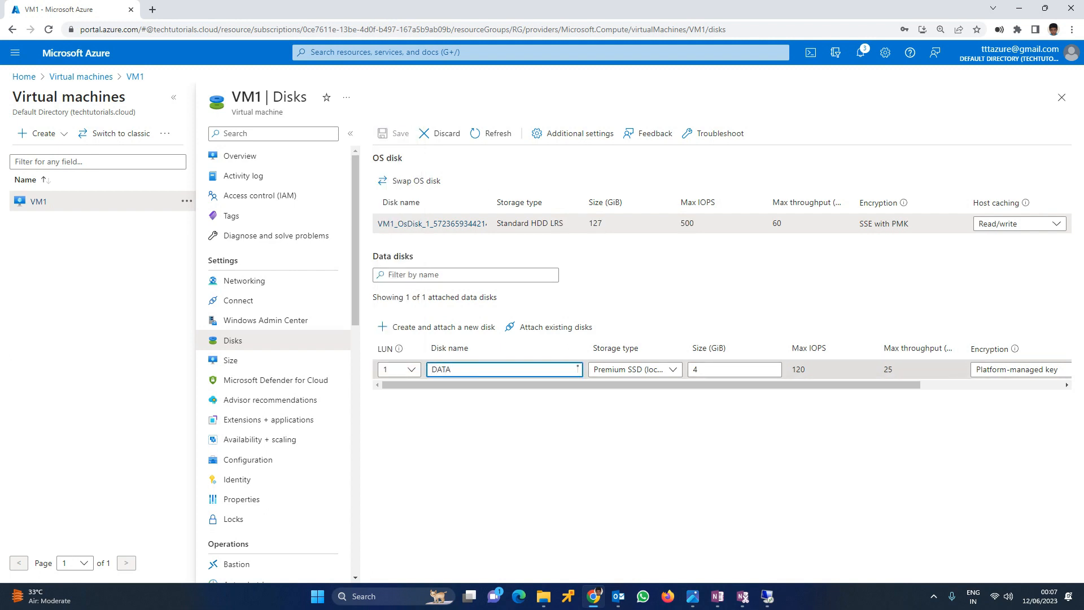
text(1)
Review the storage types for DATA1 and choose locally-redundant Standard HDD.
click(634, 369)
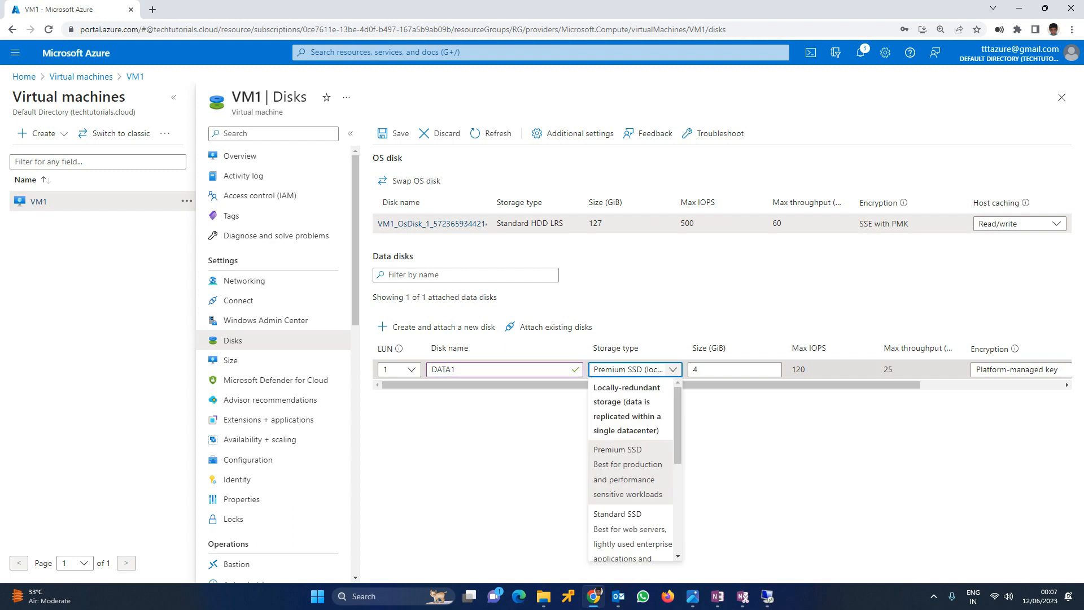
scroll(632, 469, down, 5)
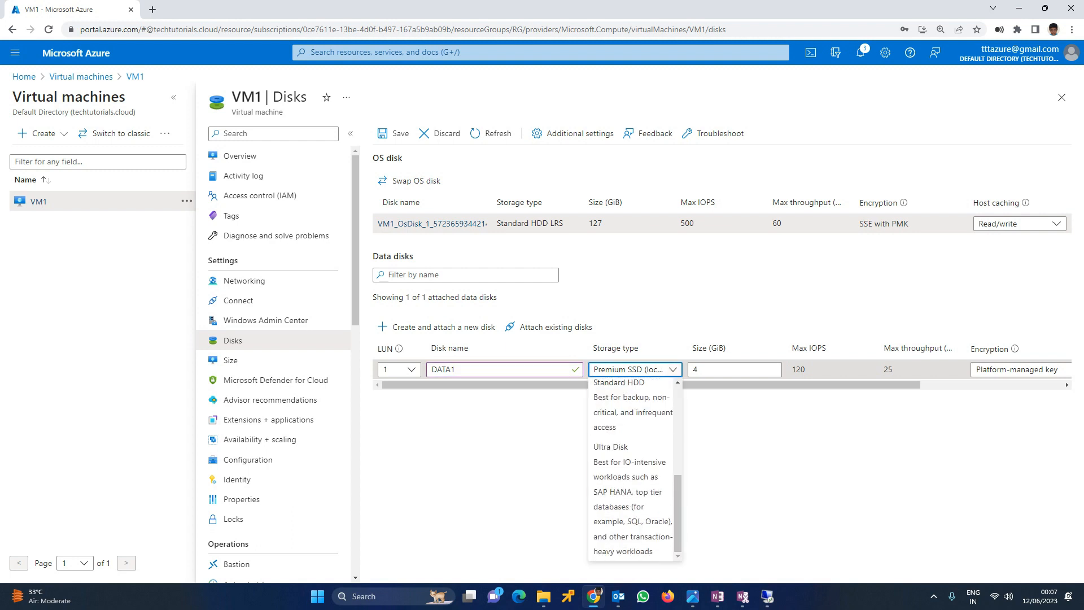
scroll(632, 469, up, 5)
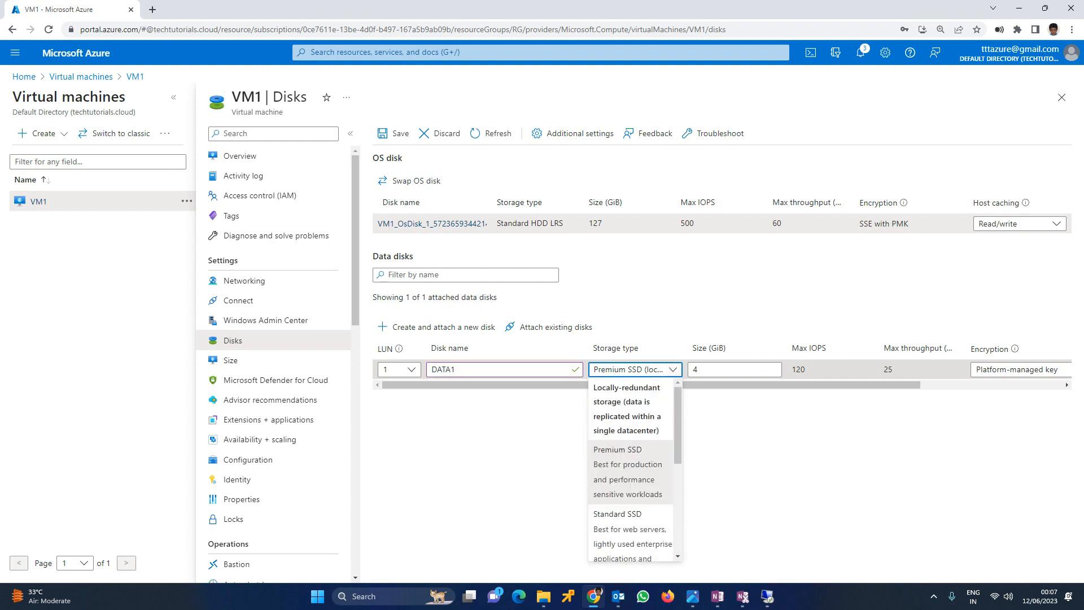
scroll(632, 469, down, 3)
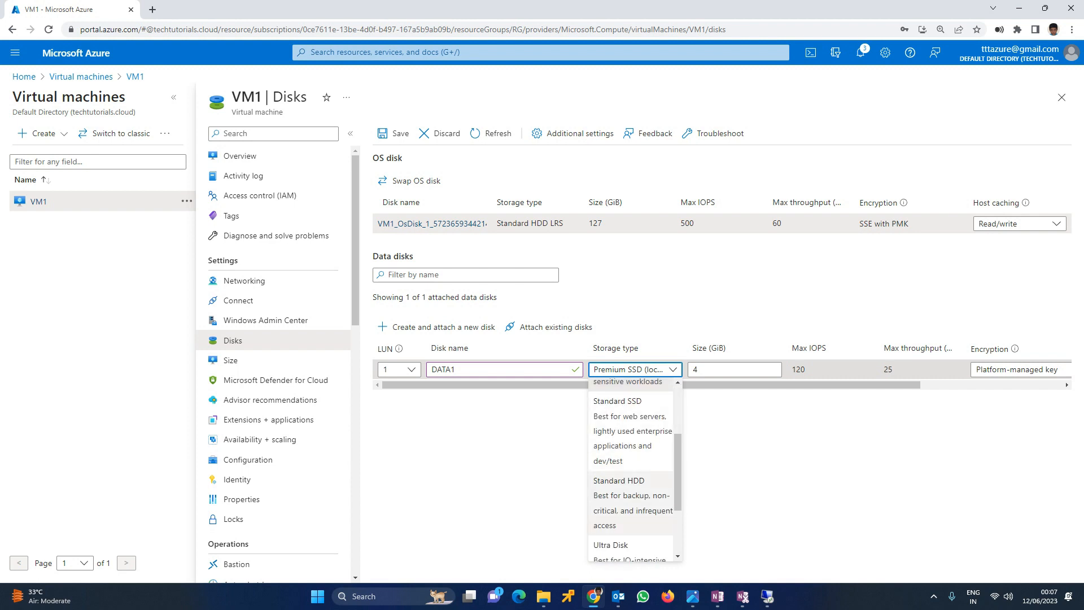
click(618, 495)
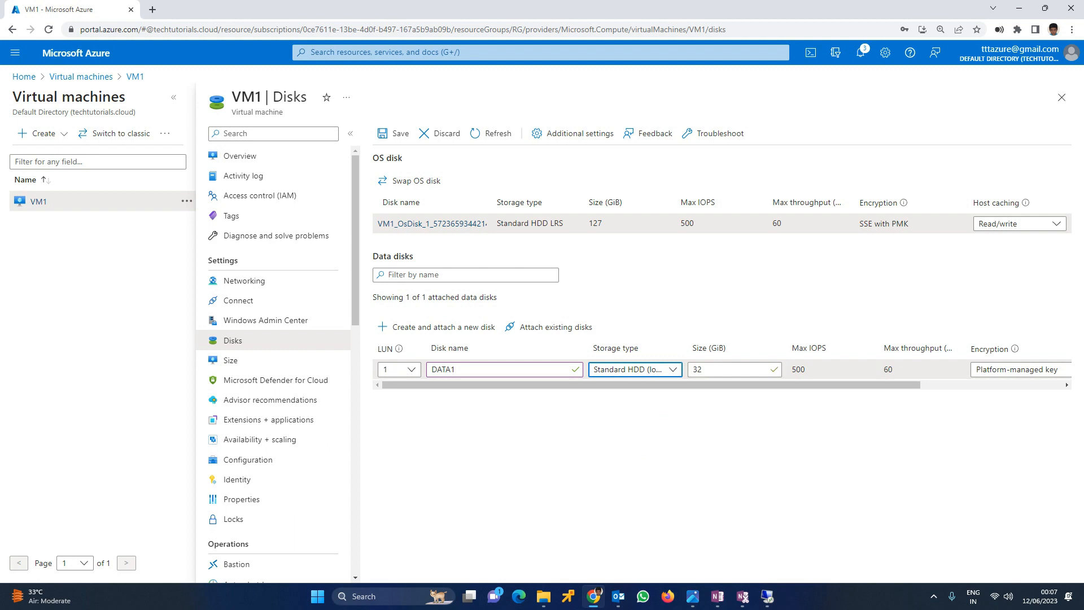
Try 120 GiB as the size of the DATA1 disk and restore it to 32 GiB.
click(702, 370)
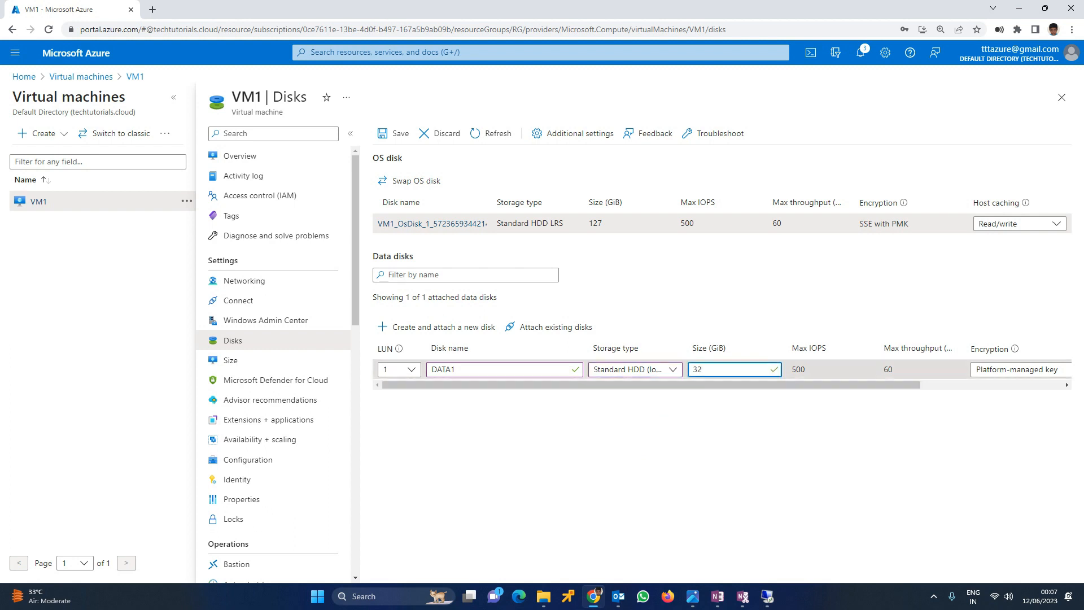
key(BackSpace)
key(BackSpace)
text(120)
key(BackSpace)
key(BackSpace)
key(BackSpace)
text(32)
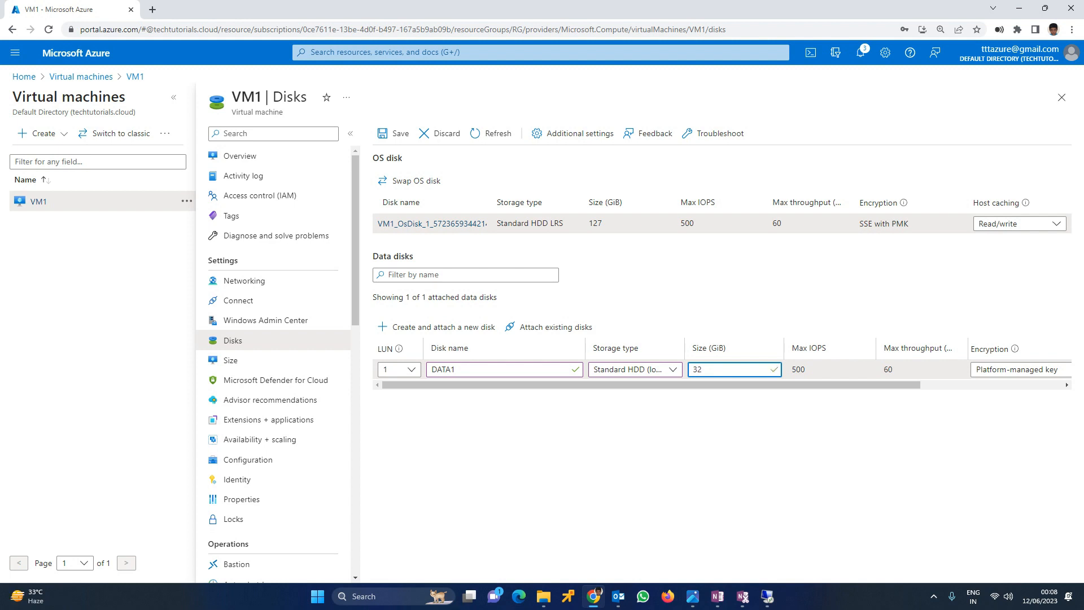
Keep the platform-managed key as DATA1's encryption and save the disk changes to VM1.
key(Tab)
key(Return)
key(Escape)
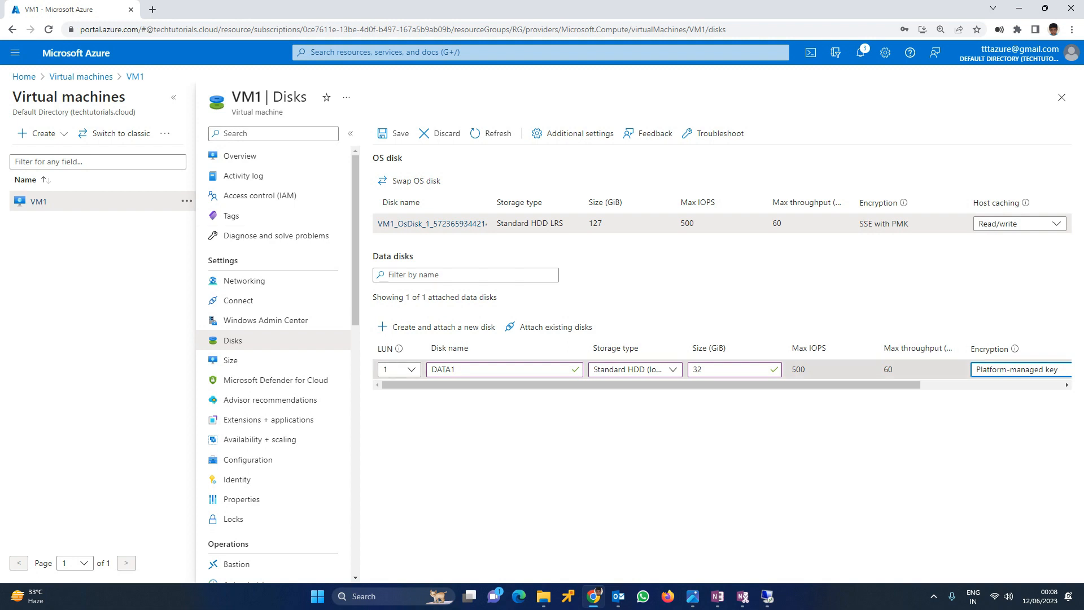
click(393, 133)
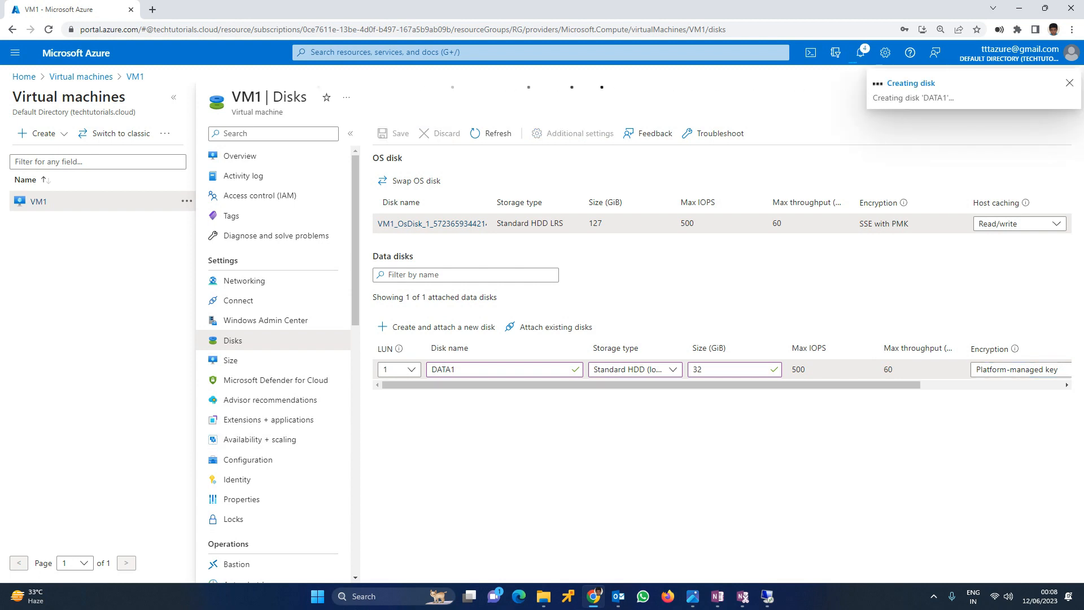
Switch to VM1's remote desktop session to check its drives, and return to the VM1 Disks page in the Azure portal.
click(767, 596)
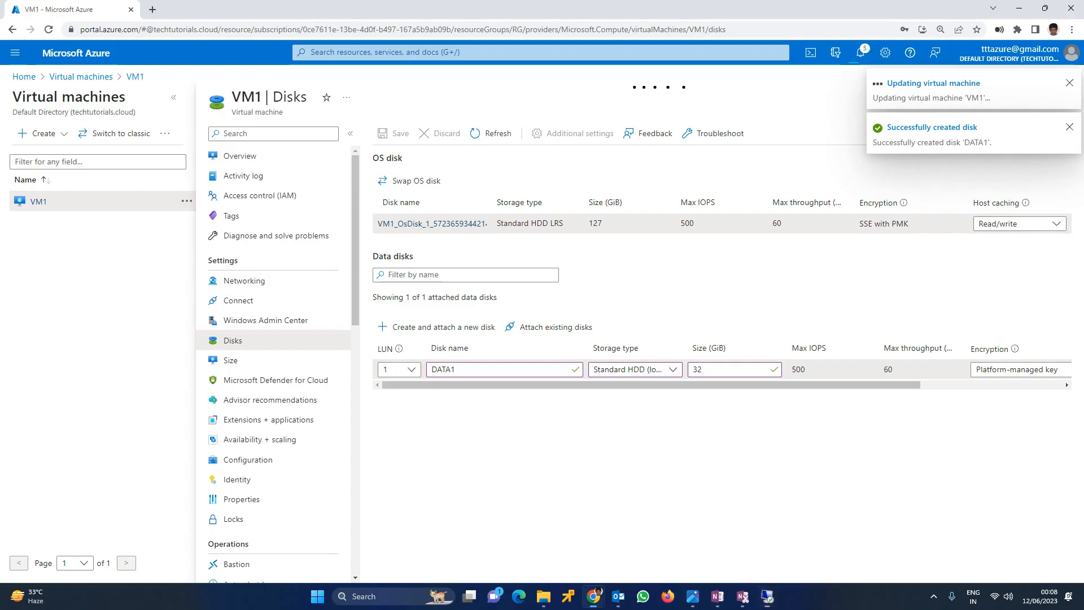
click(477, 7)
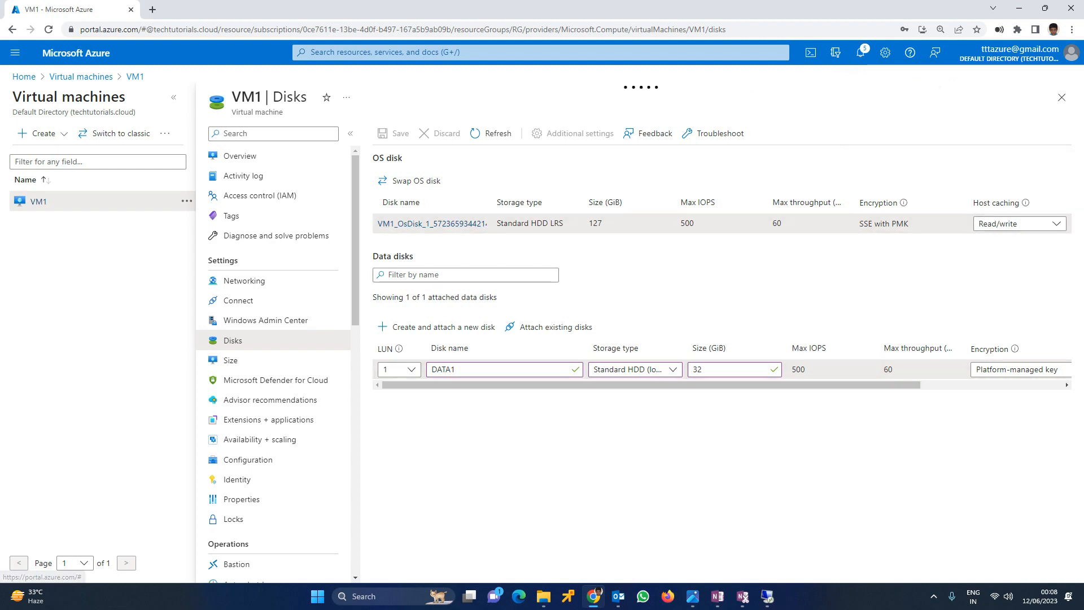
click(767, 596)
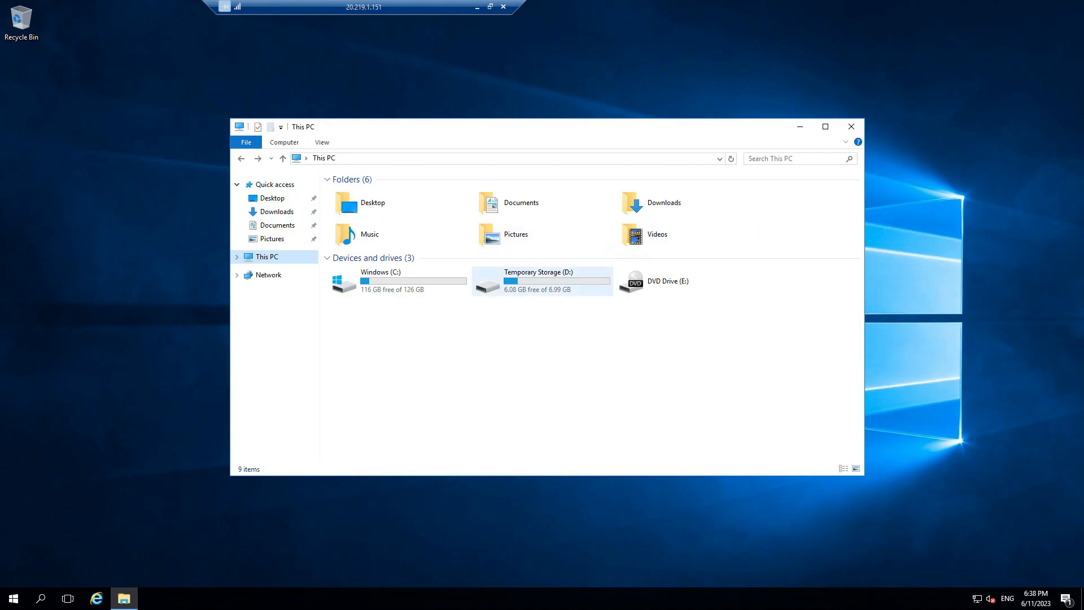
click(477, 7)
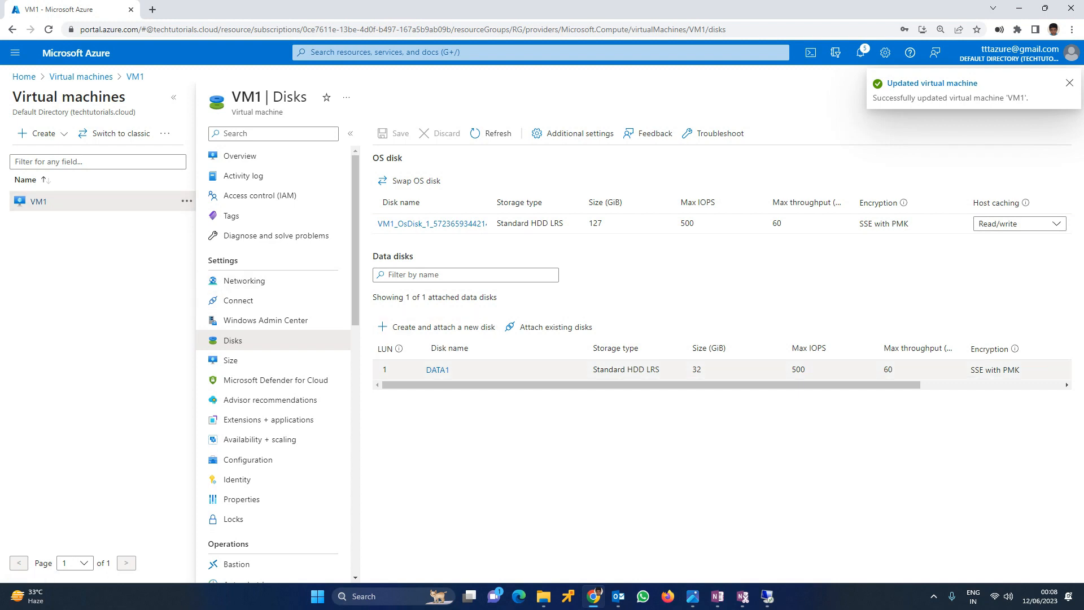
Switch to VM1's remote desktop session and reopen File Explorer at This PC to check the listed drives.
click(767, 597)
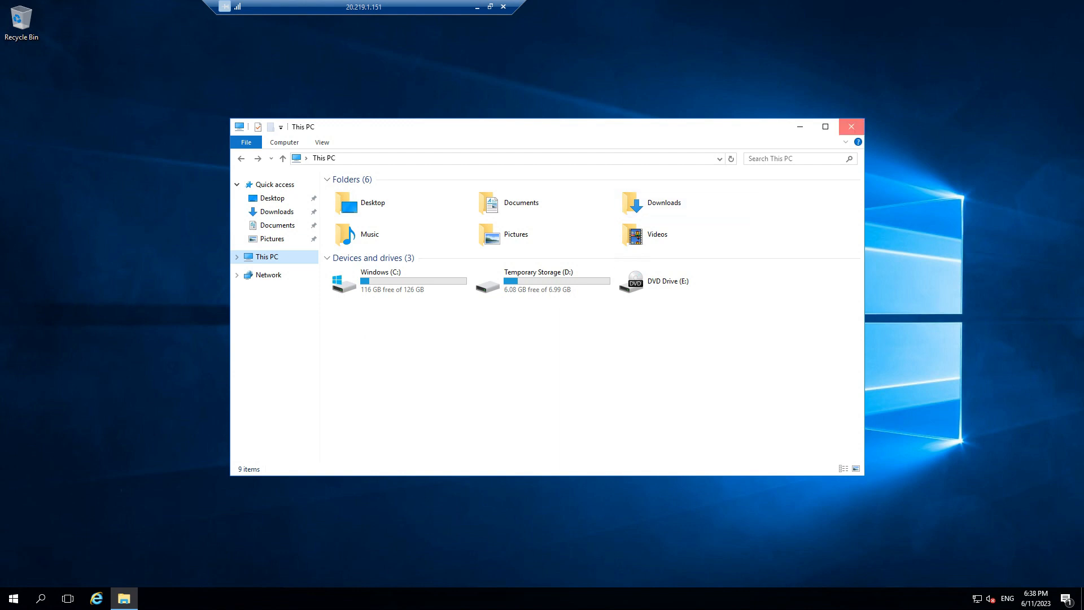
click(851, 127)
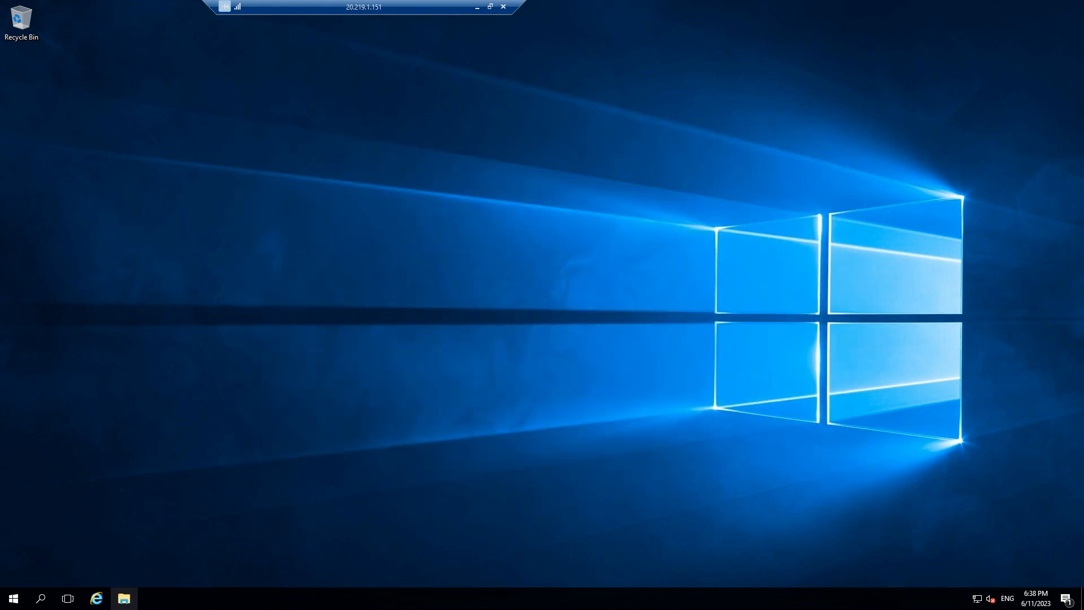
click(124, 597)
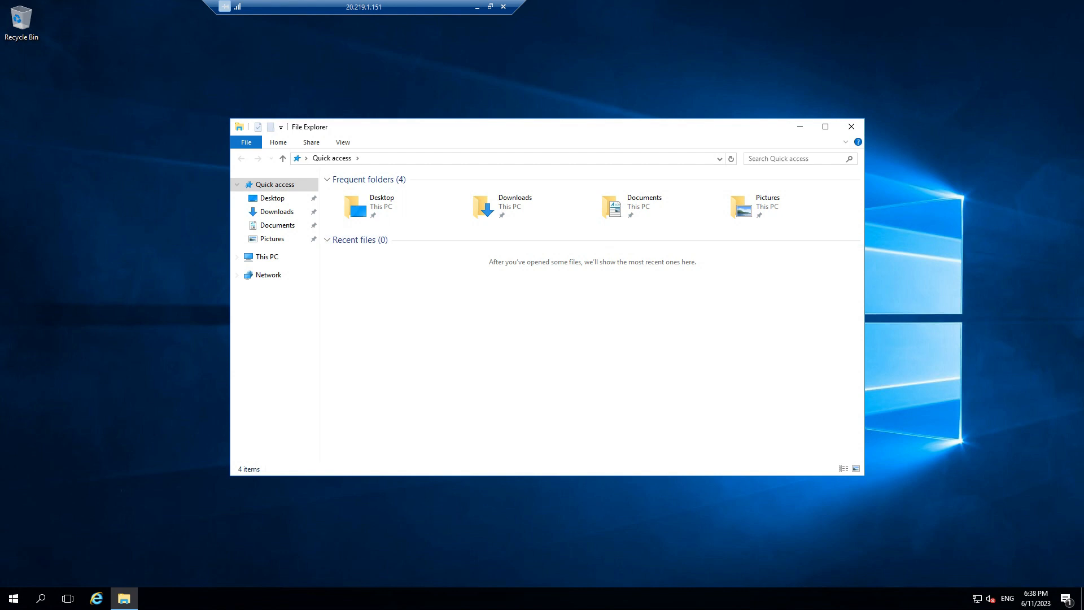
click(267, 256)
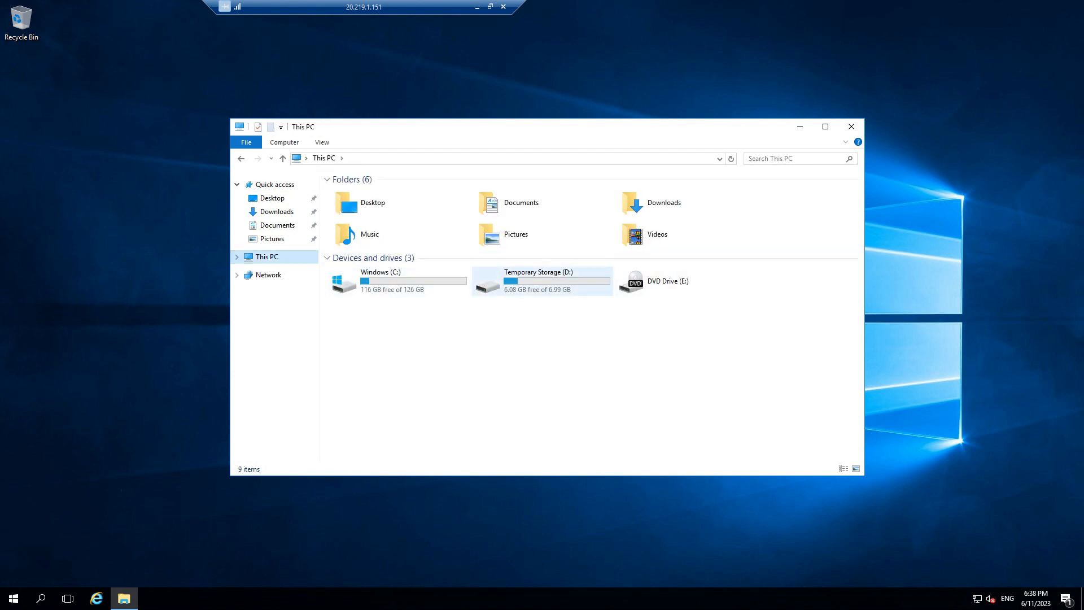
Run diskmgmt.msc to open Disk Management and initialize Disk 2 with the GPT (GUID Partition Table) partition style.
key(super+r)
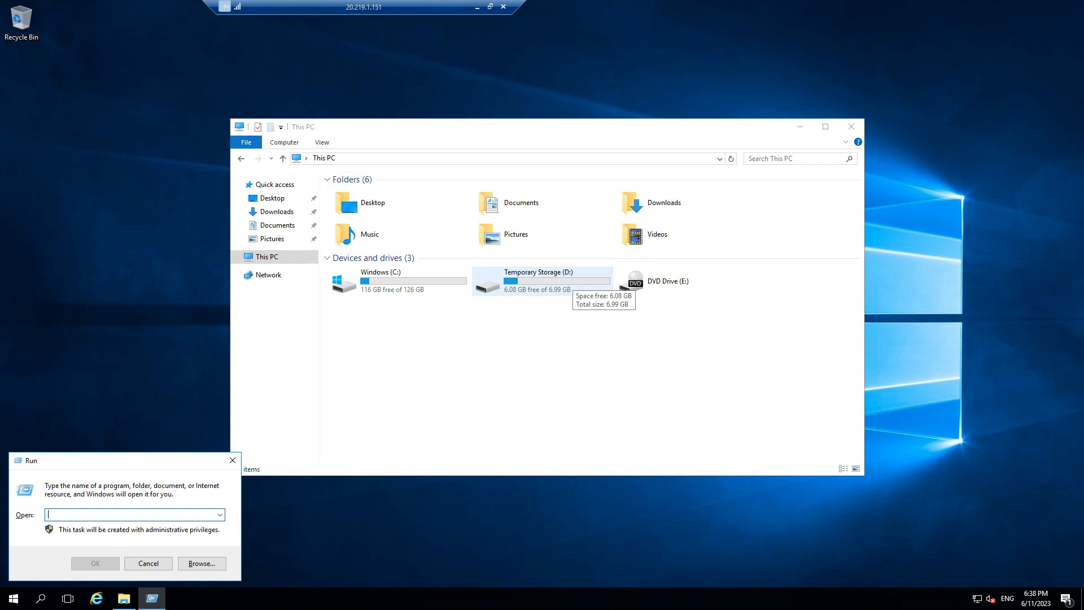
text(diskmgmt.msc)
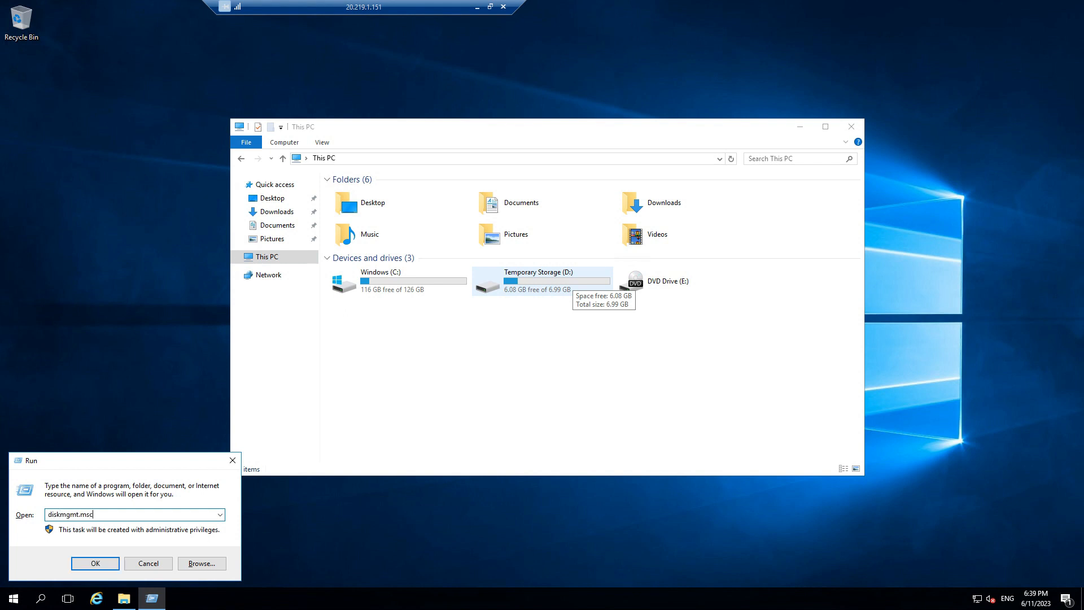
key(Return)
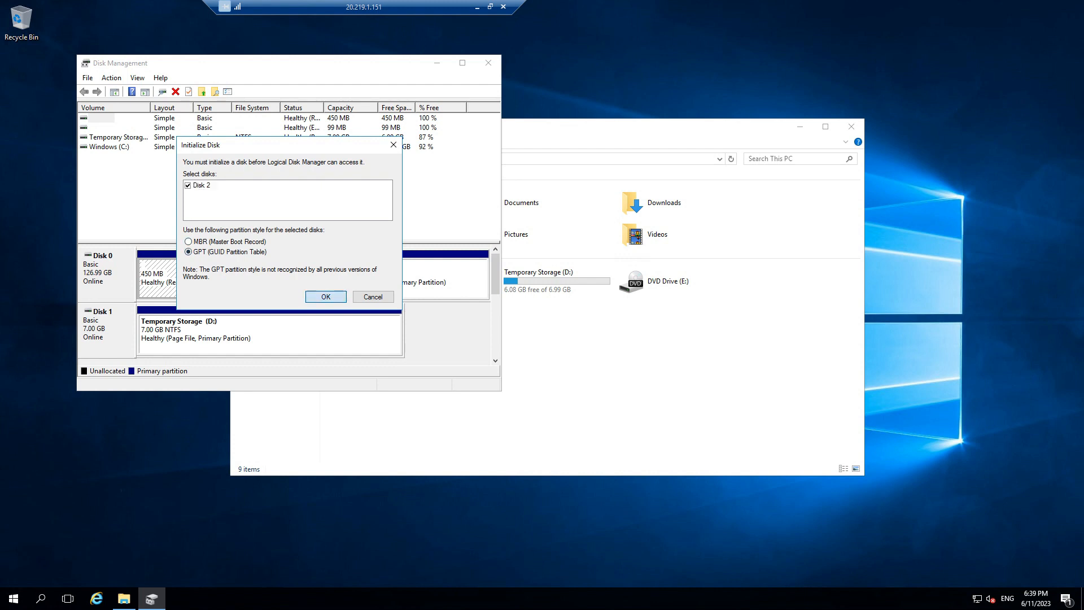
click(325, 297)
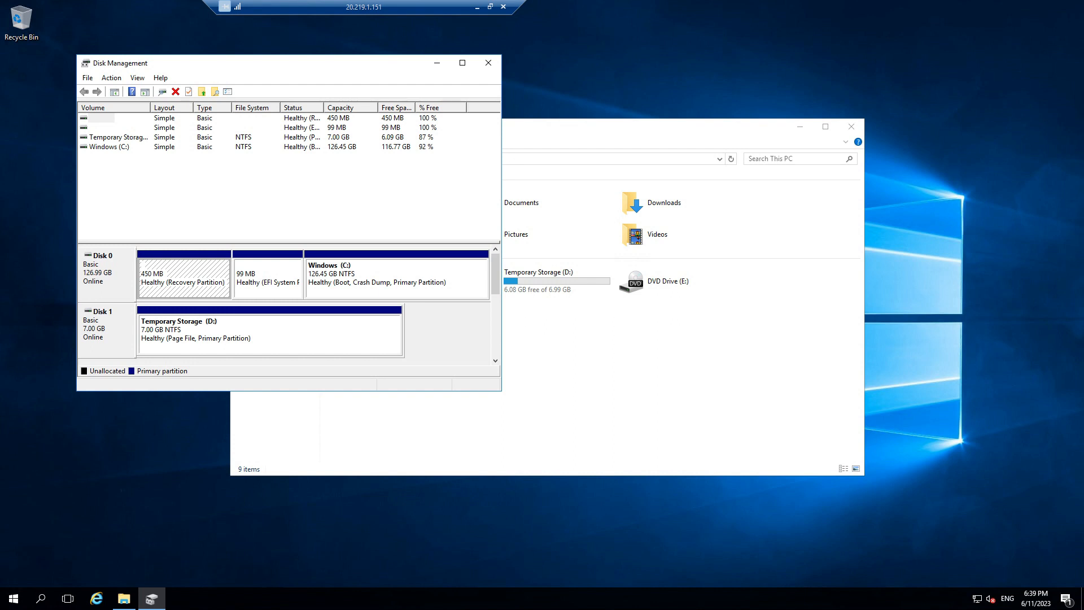
Start a new simple volume on Disk 2's unallocated space in Disk Management, keeping the full size of 32638 MB.
drag(495, 274, 495, 323)
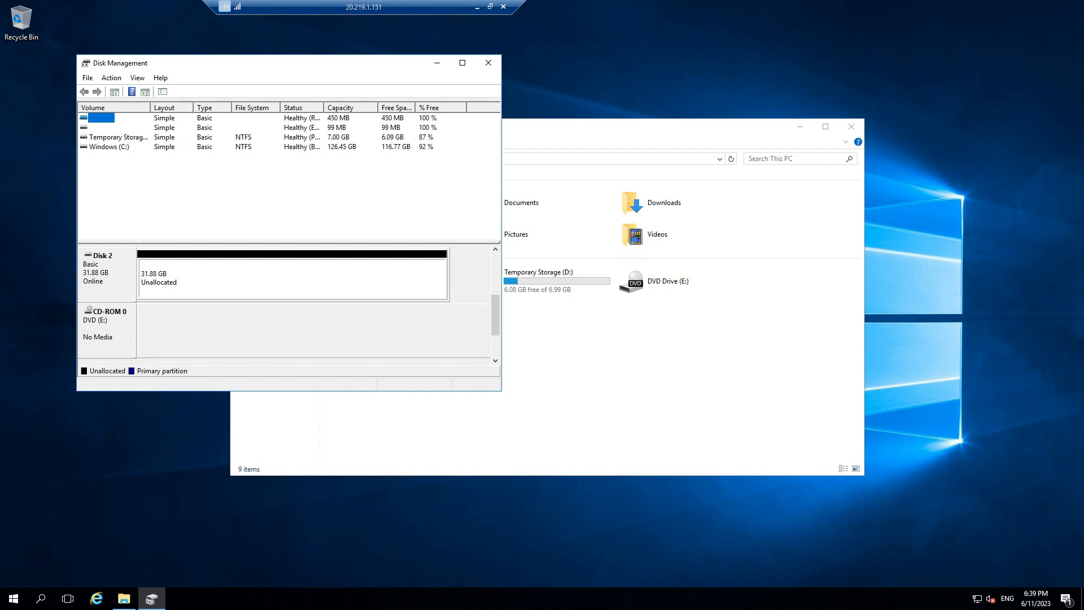
click(106, 274)
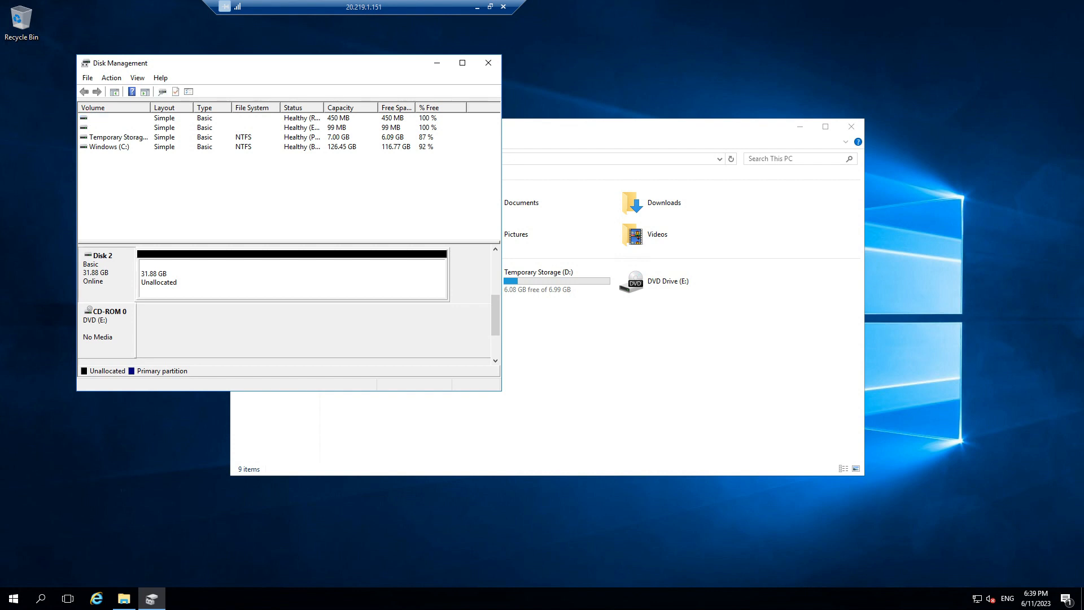
right_click(210, 277)
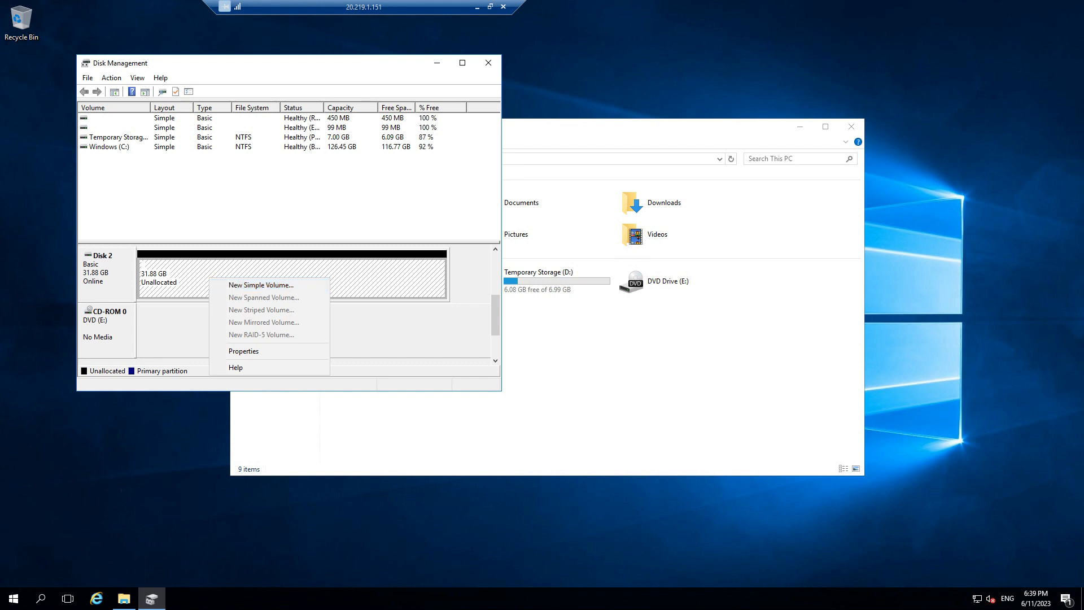
click(260, 285)
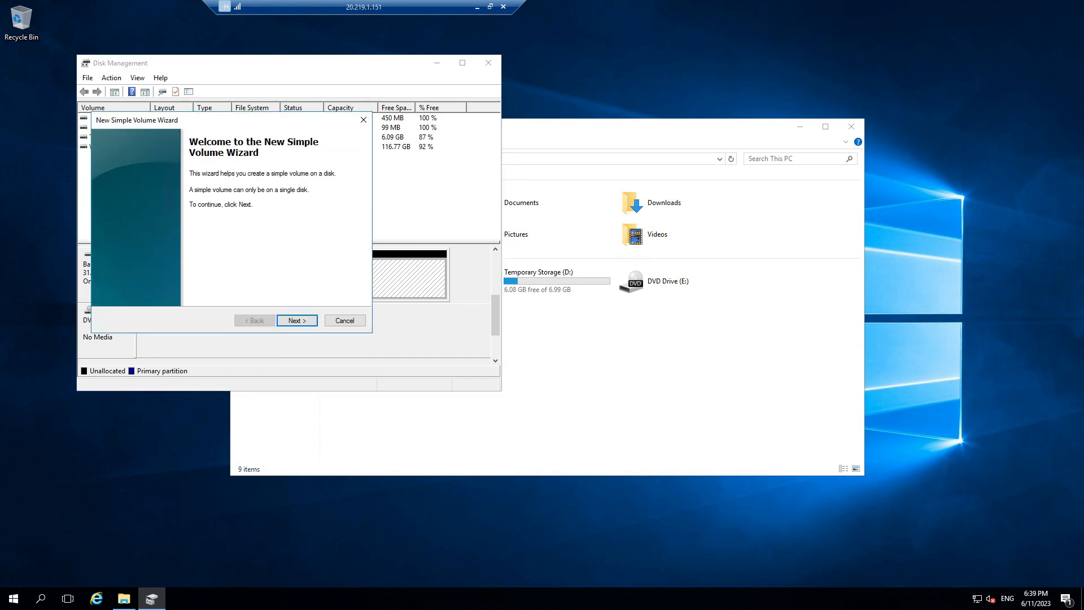
key(Return)
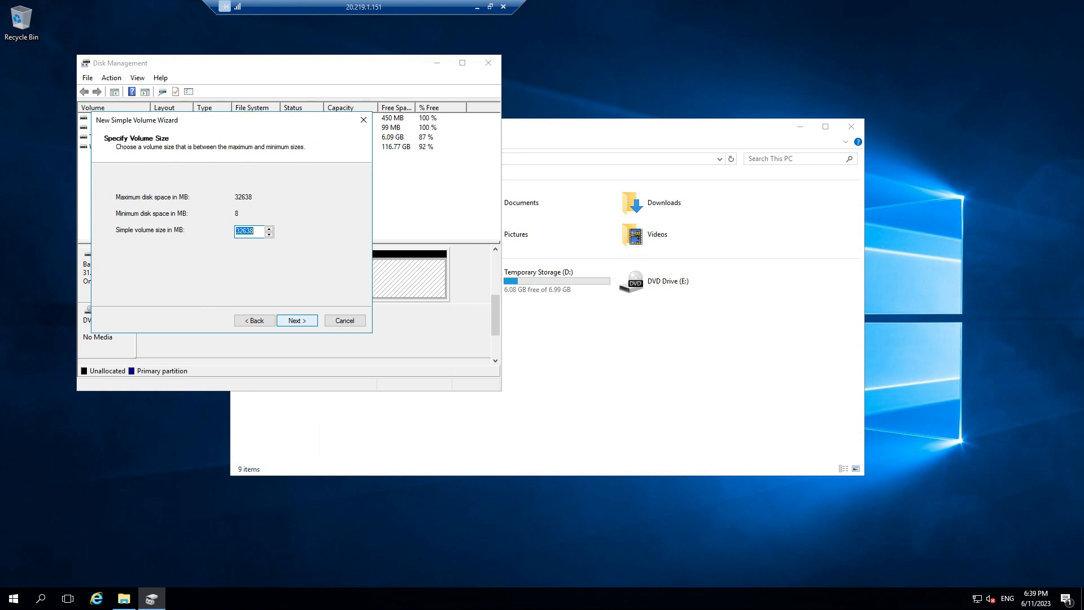
key(Return)
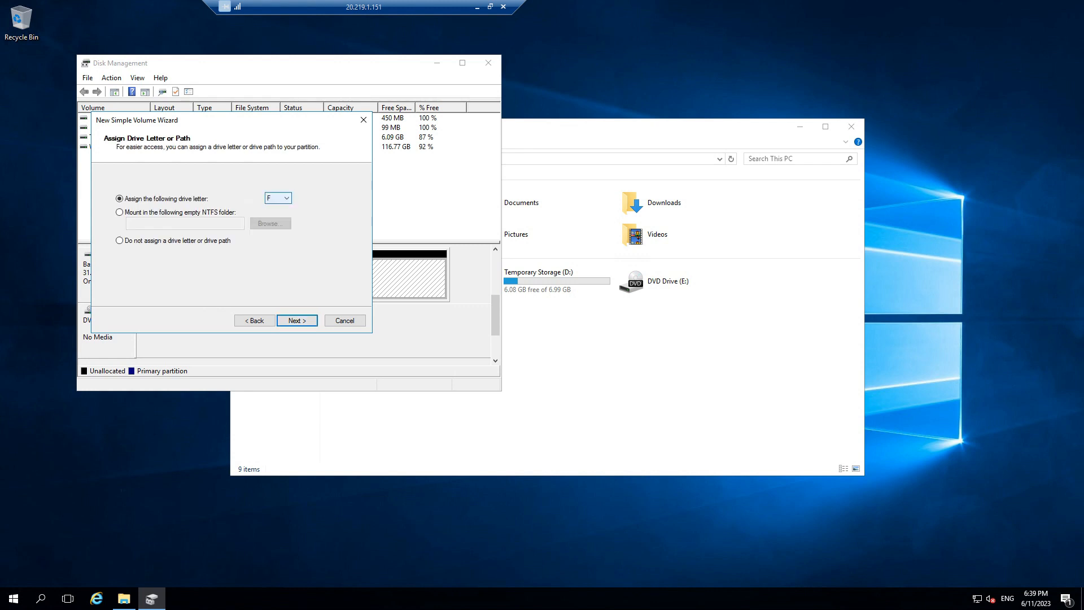
Assign drive letter M, keep the NTFS quick format, label the volume DataDisk, and finish creating it.
click(278, 198)
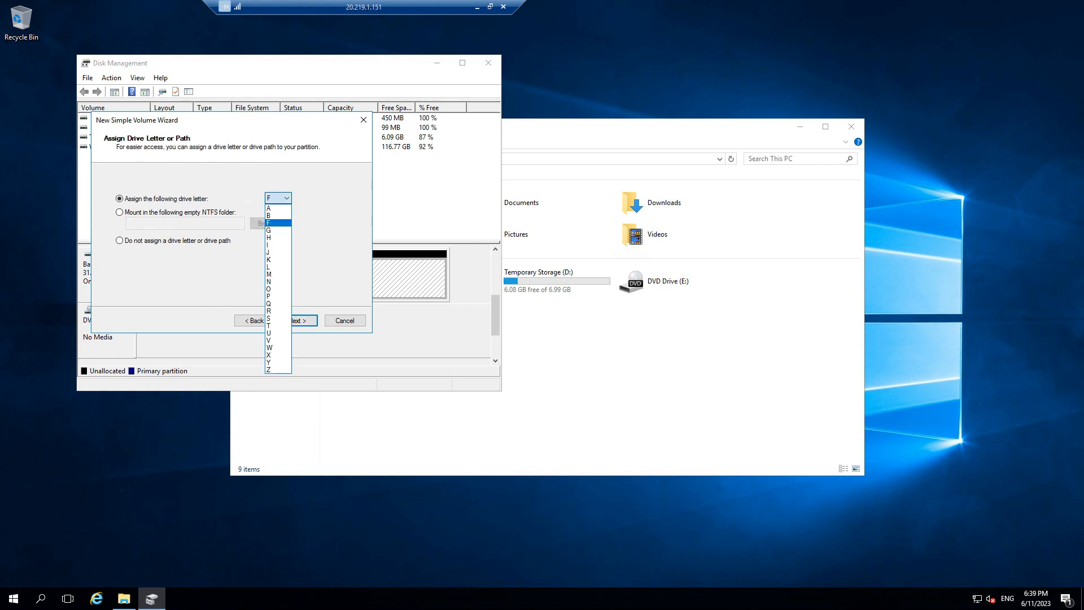
click(278, 274)
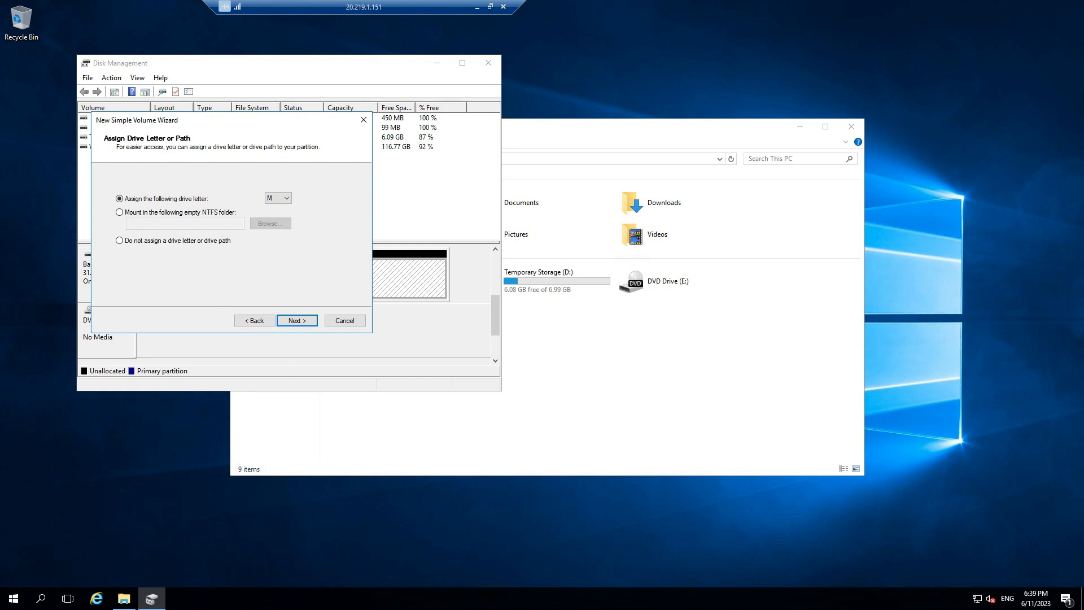
key(Return)
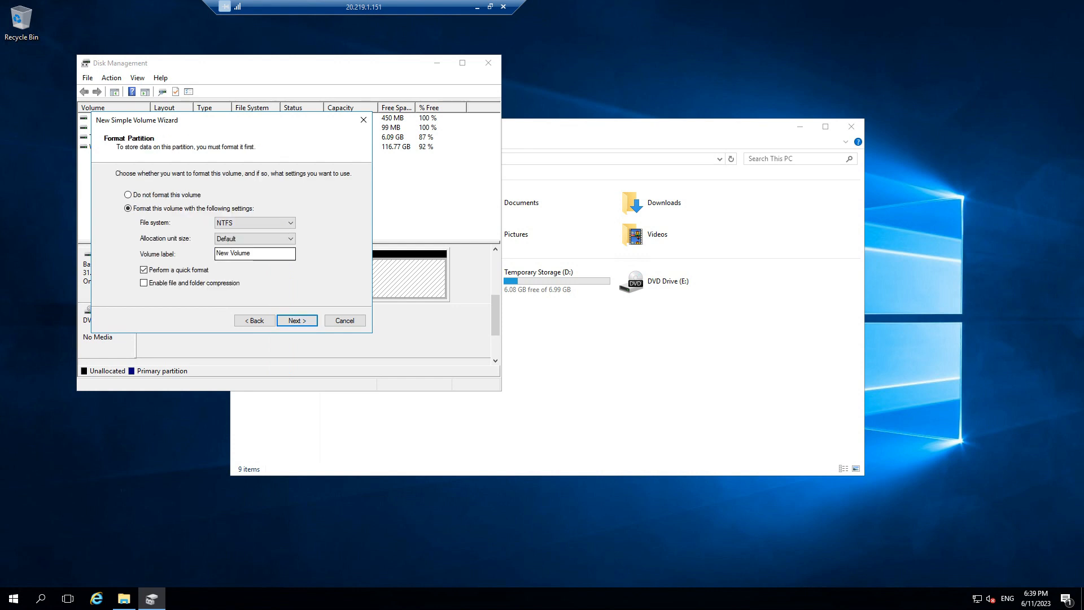
text(DataDisk)
key(Return)
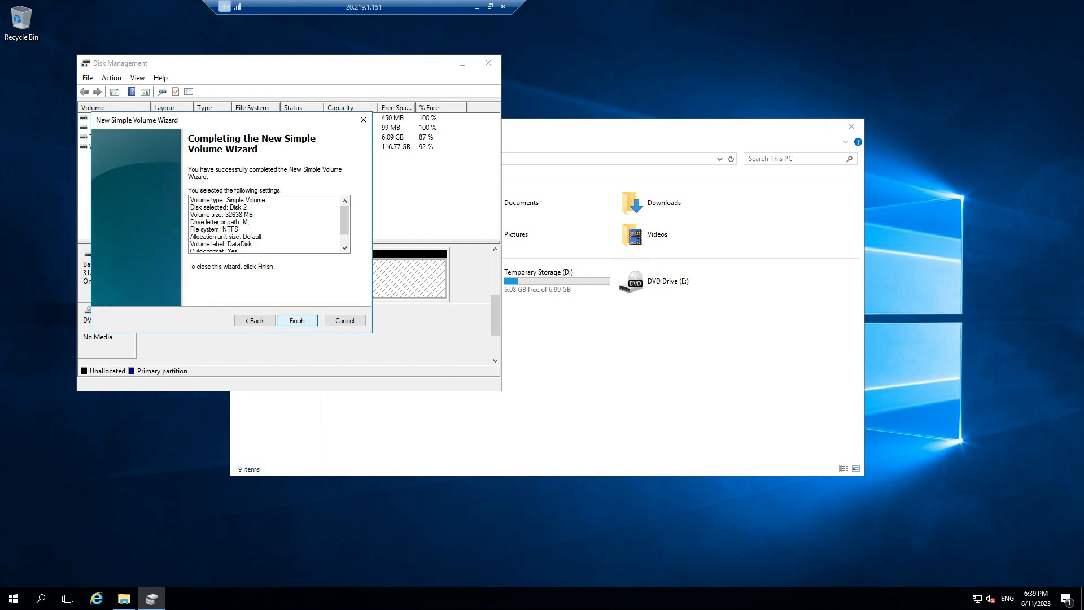
key(Return)
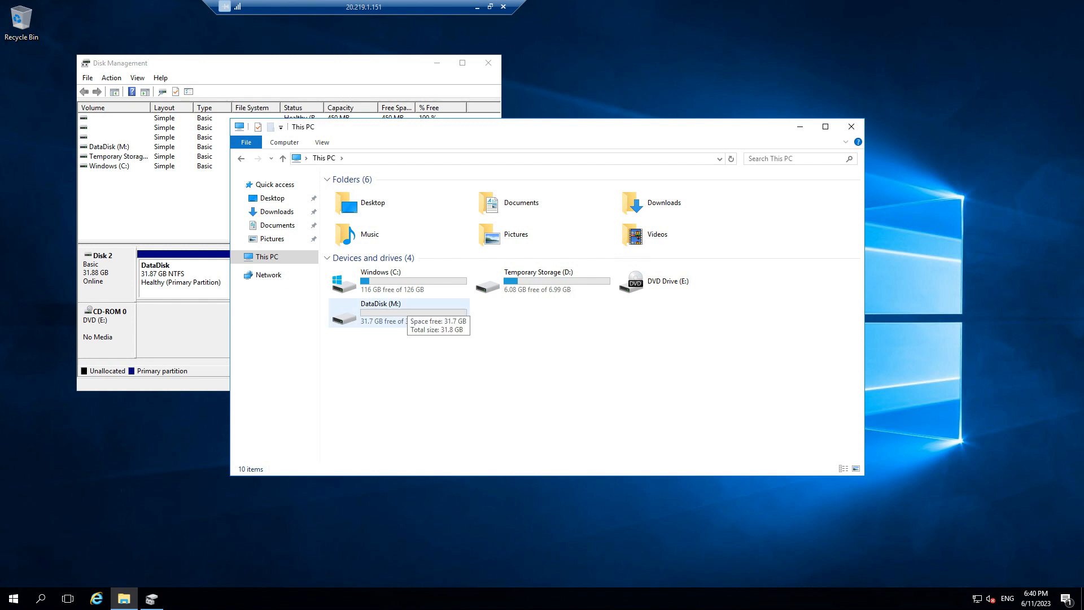
Open the DataDisk (M:) drive to check its contents, return to This PC, and switch back to VM1's Disks page in the Azure portal.
double_click(402, 310)
key(alt+Left)
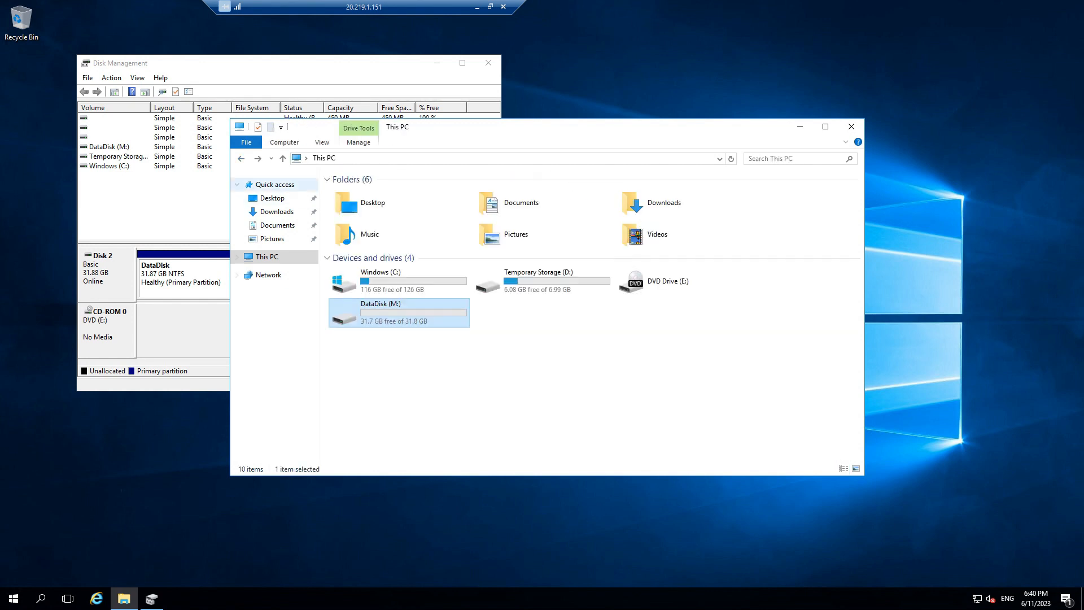
key(Return)
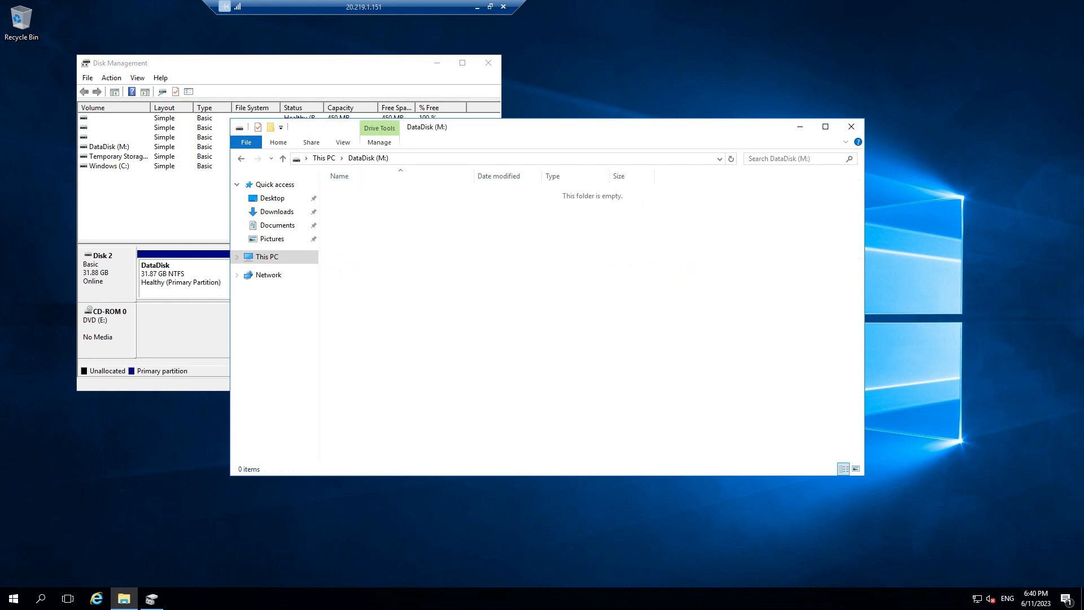
key(alt+Left)
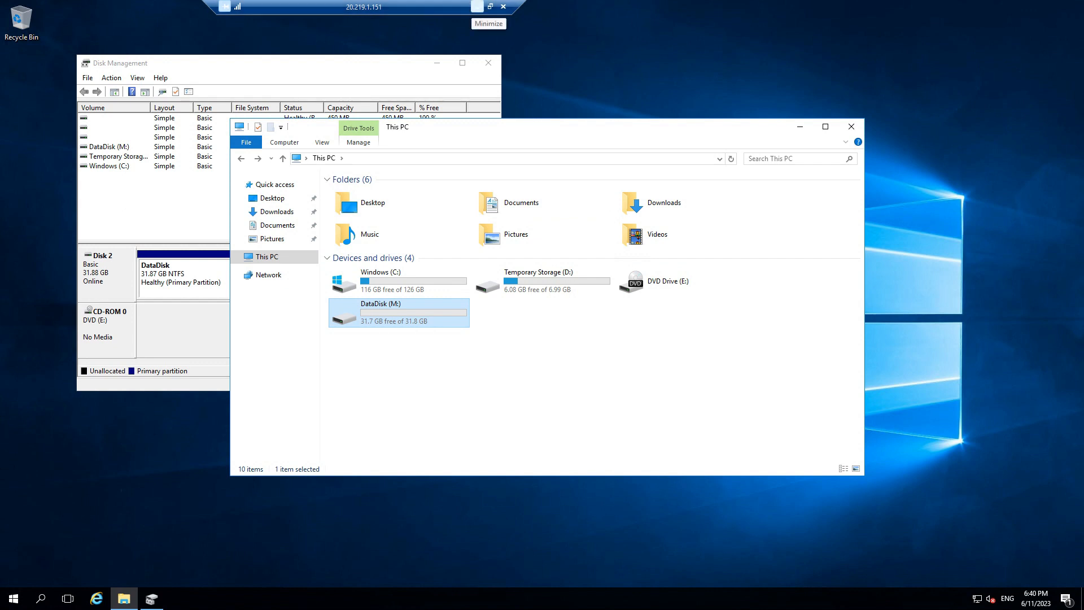
click(477, 6)
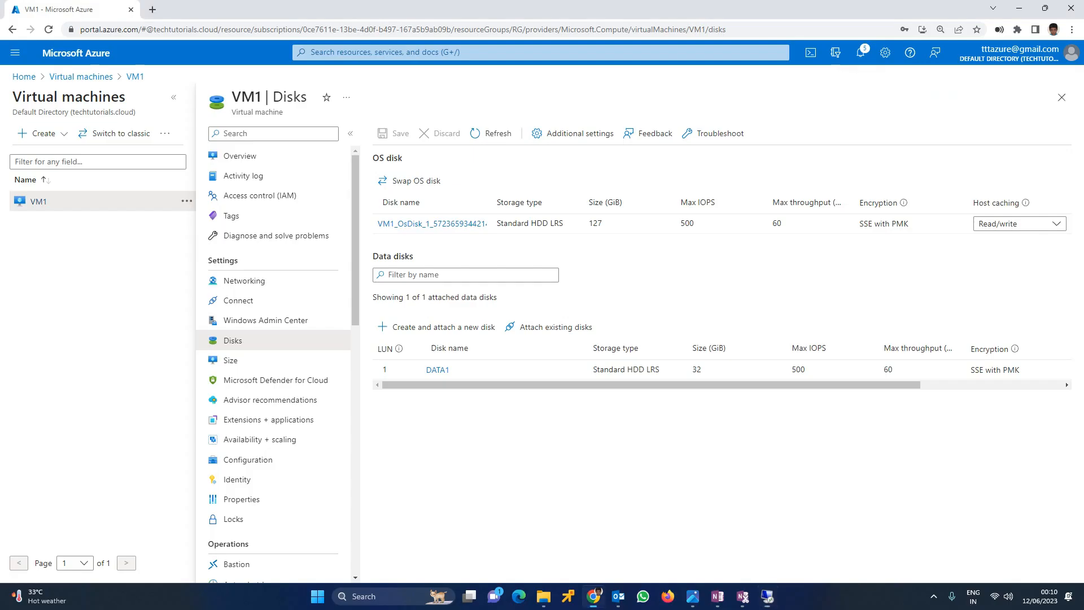